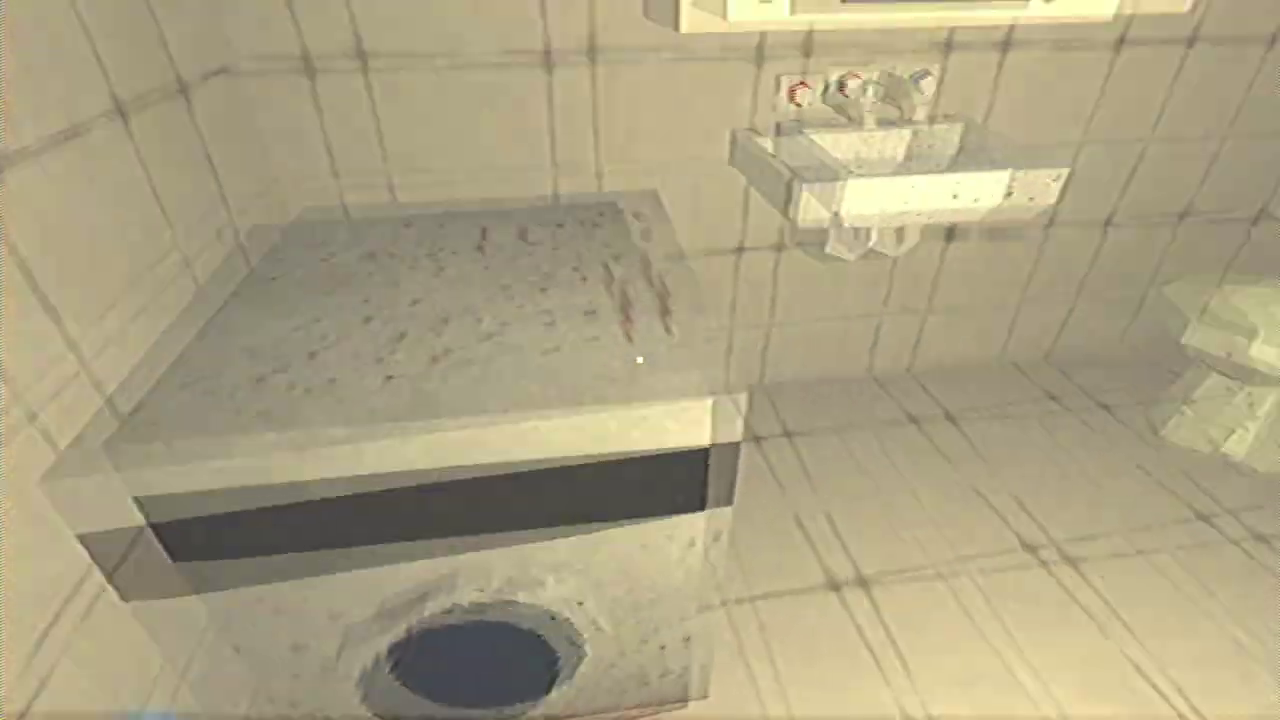
key(w)
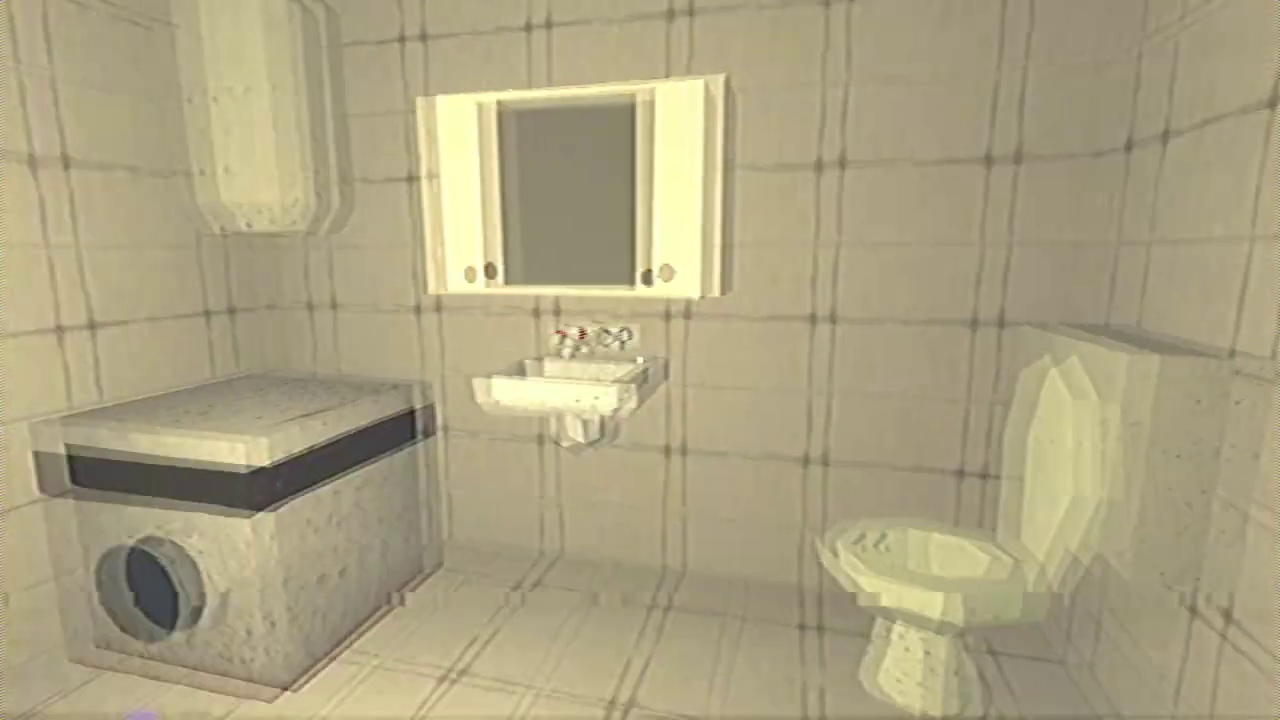
key(w)
key(w)
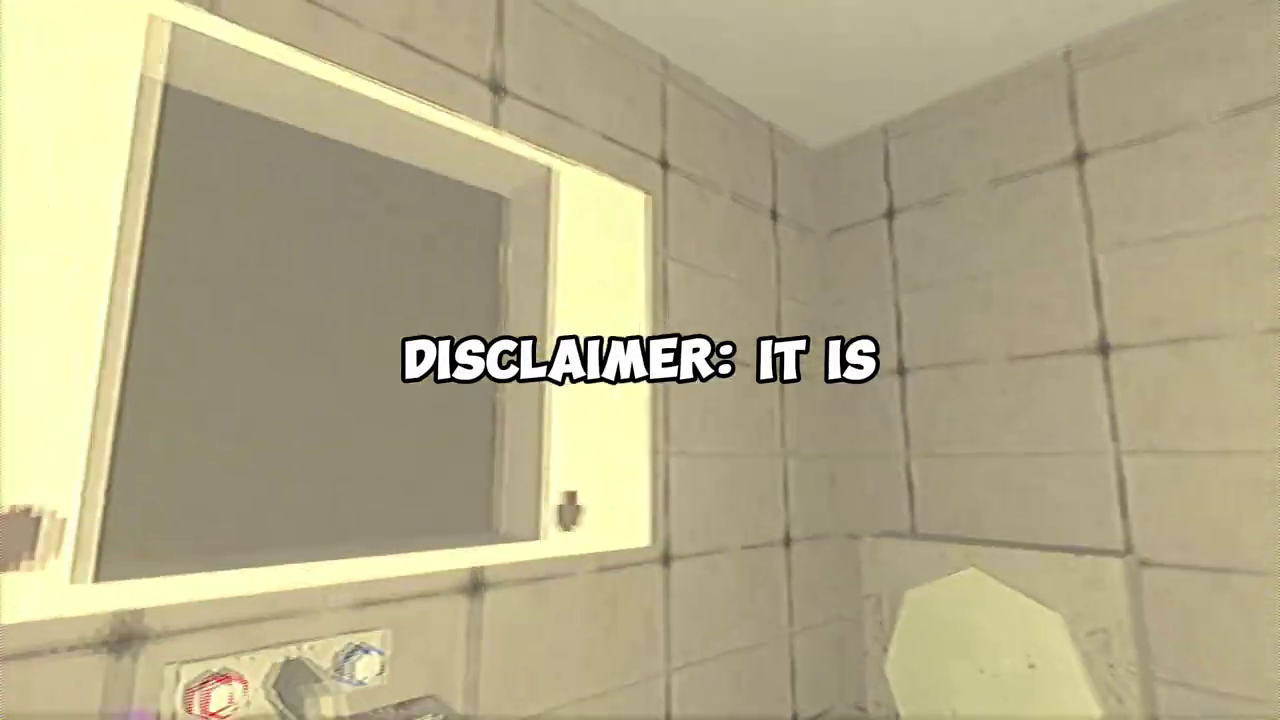
key(w)
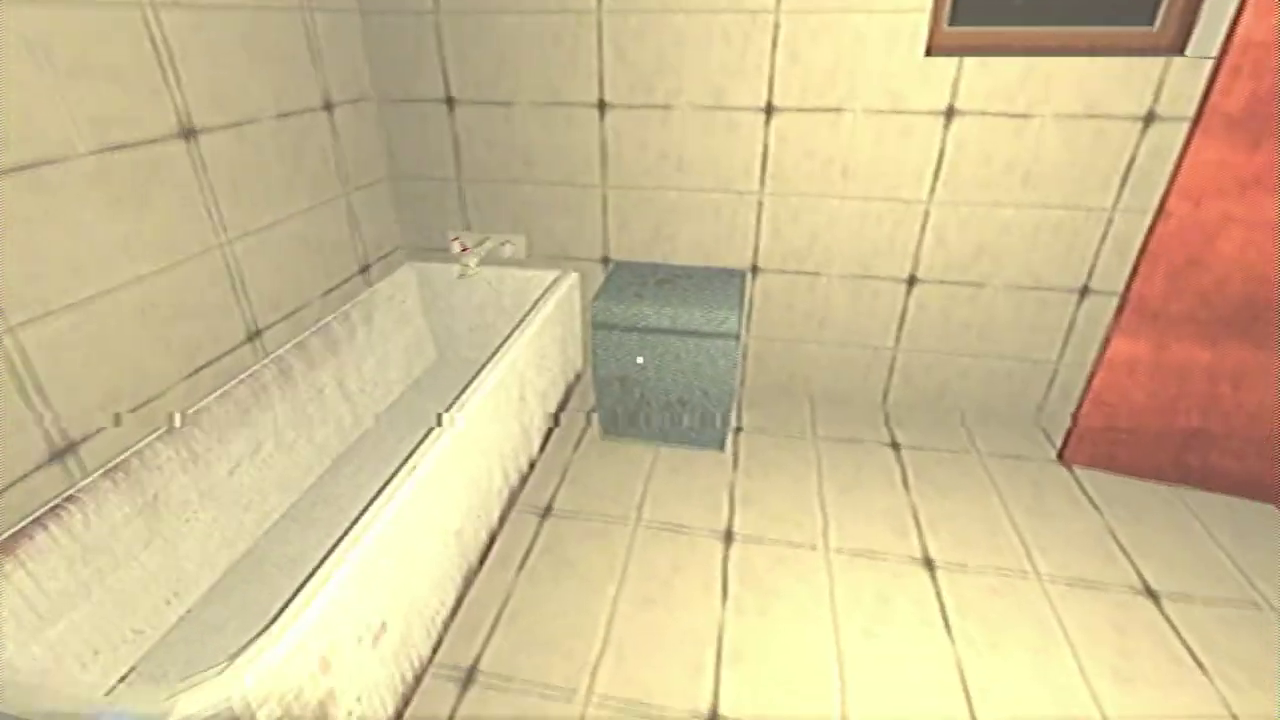
key(w)
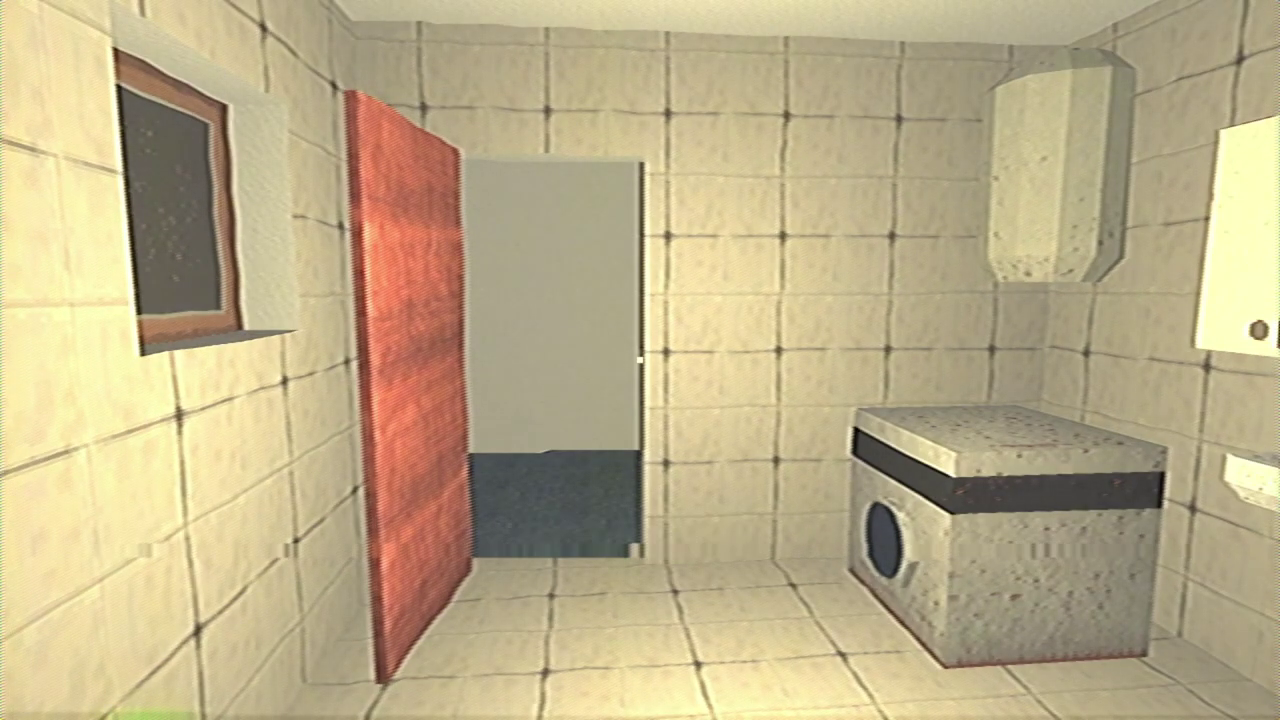
key(space)
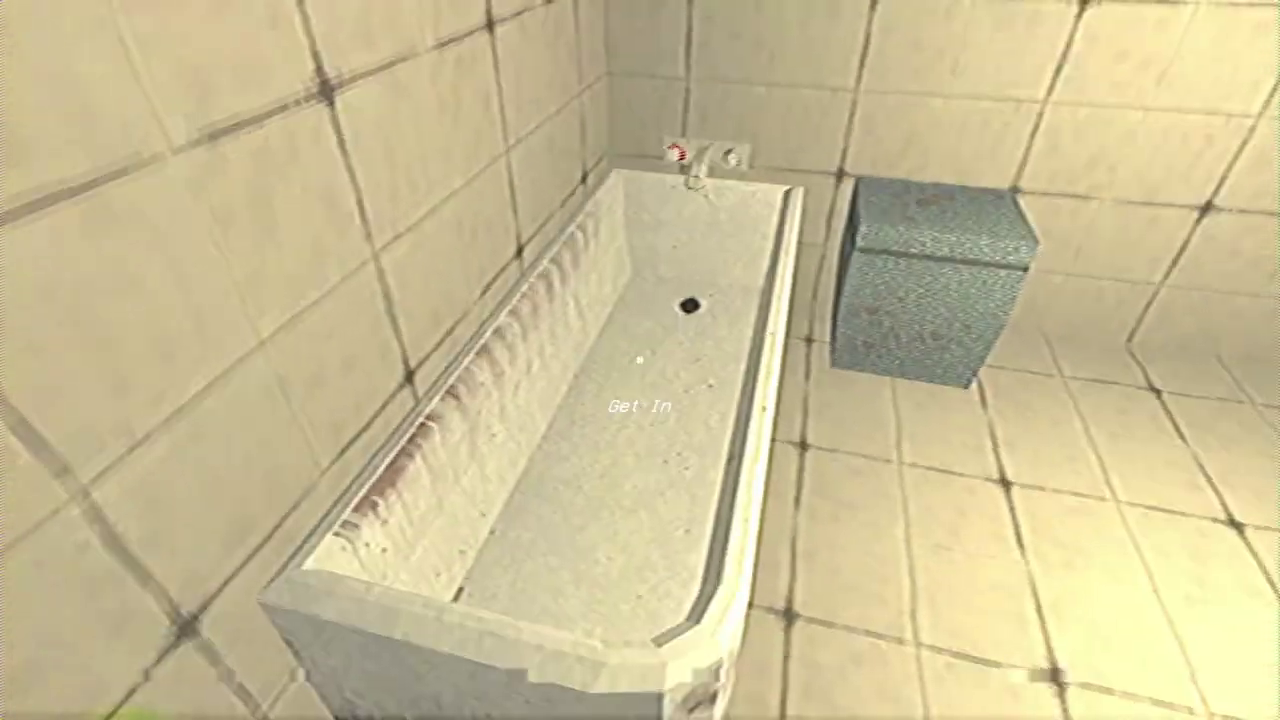
click(640, 360)
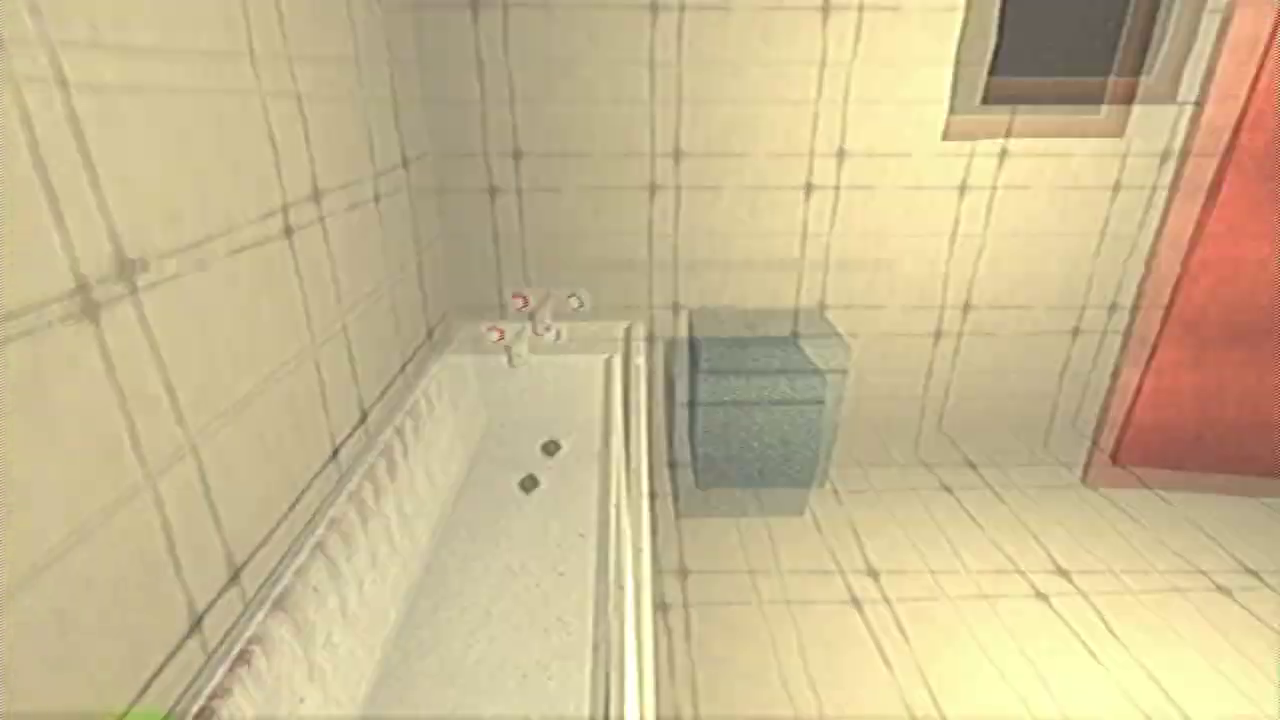